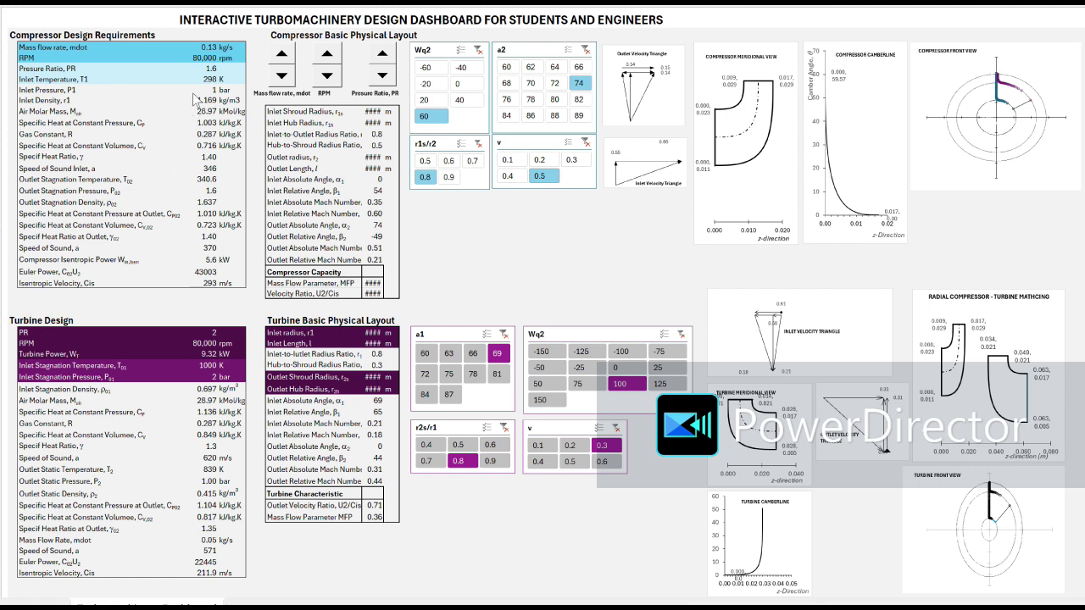
Vary the compressor's mass flow rate between 0.12 and 0.14 kg/s, leaving it at 0.14 kg/s
click(208, 47)
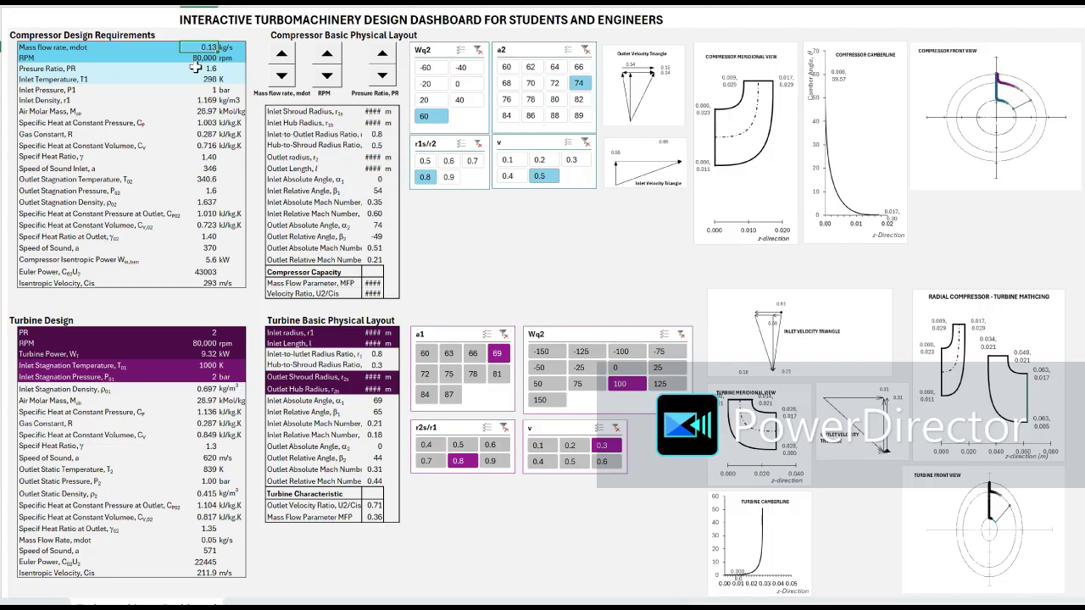
click(282, 55)
click(283, 79)
click(282, 77)
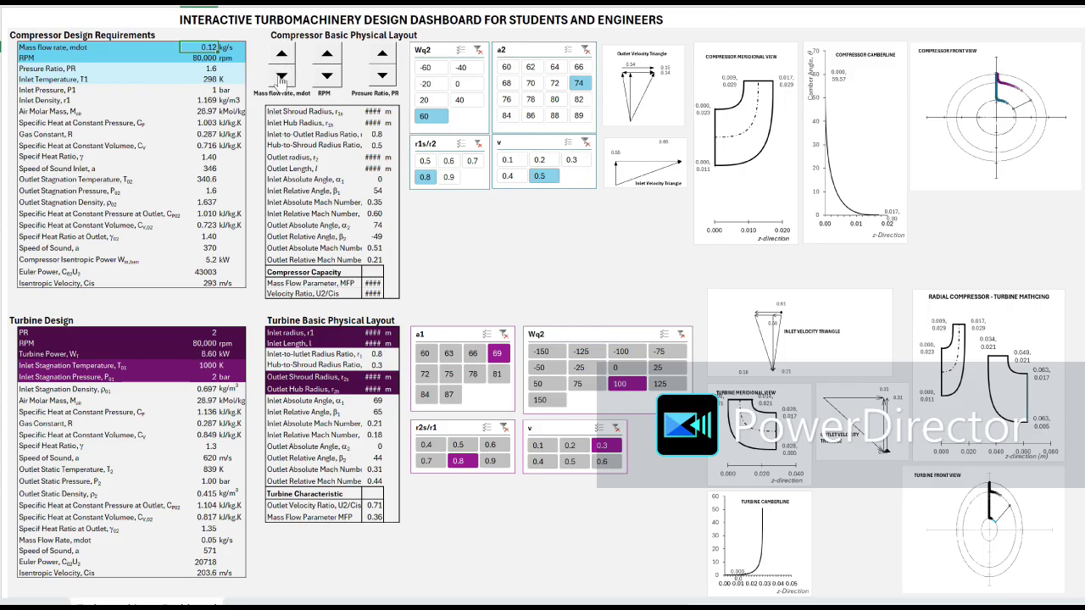
click(282, 76)
click(283, 55)
click(283, 55)
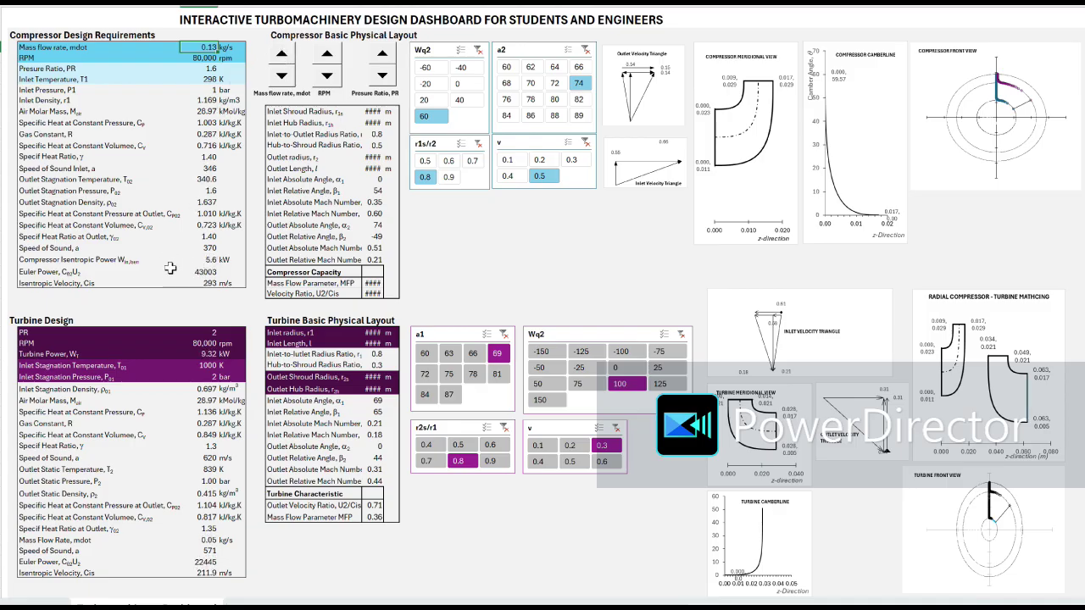
click(283, 55)
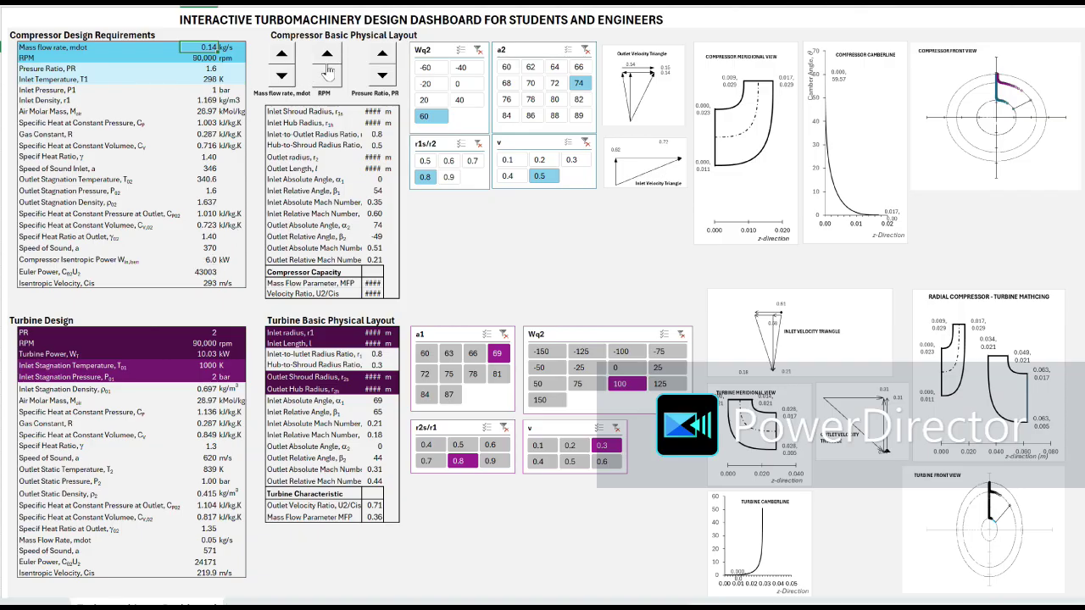
Vary the compressor's RPM up to 100,000 and leave it at 90,000 rpm
click(327, 76)
click(329, 56)
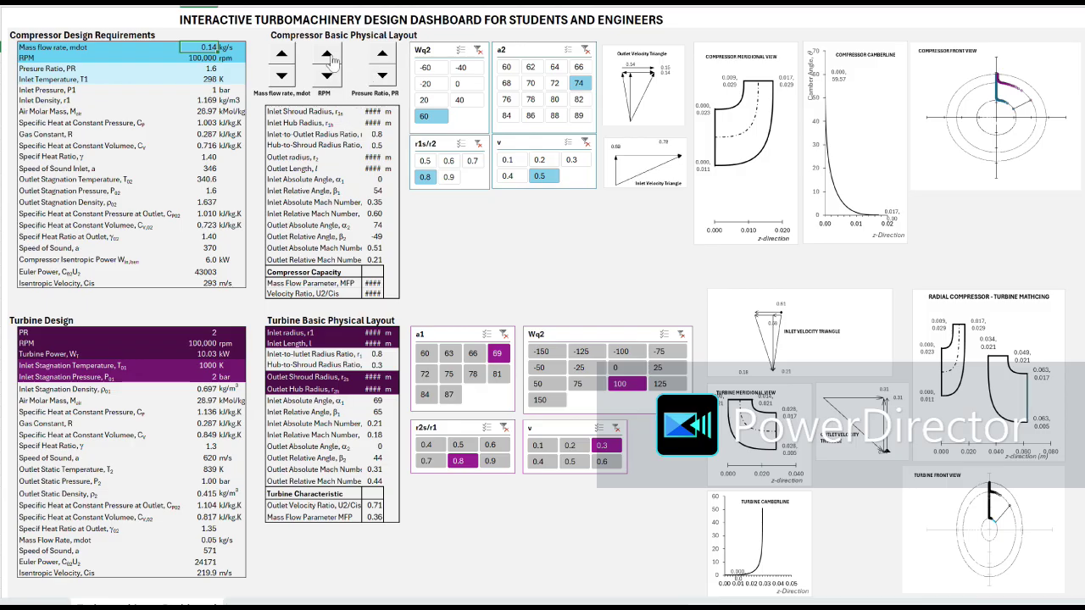
click(328, 56)
click(328, 76)
click(327, 76)
click(327, 76)
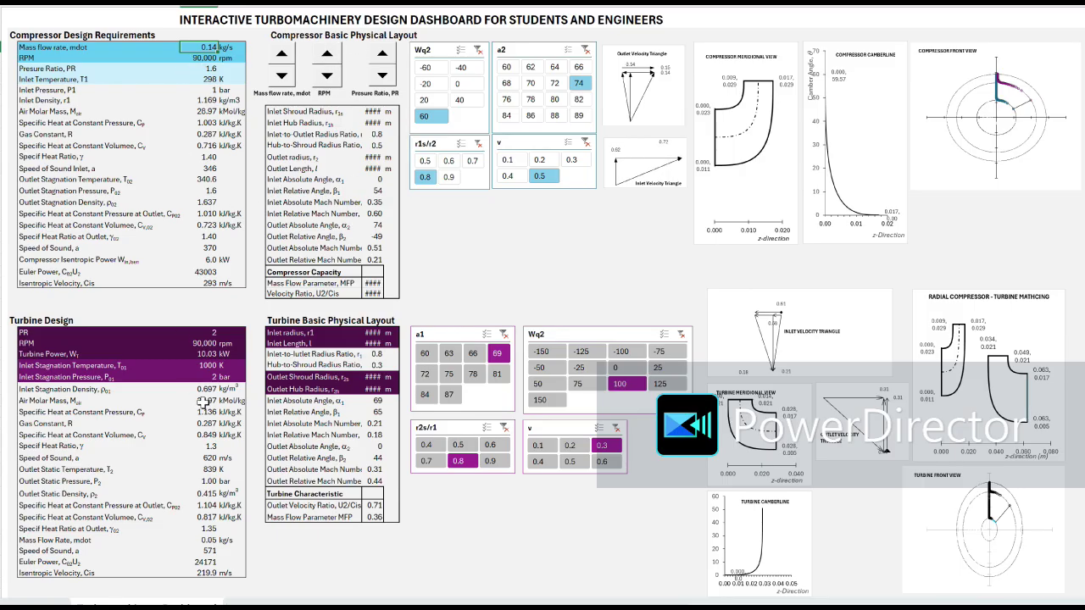
Set the compressor's pressure ratio to 1.8
click(381, 56)
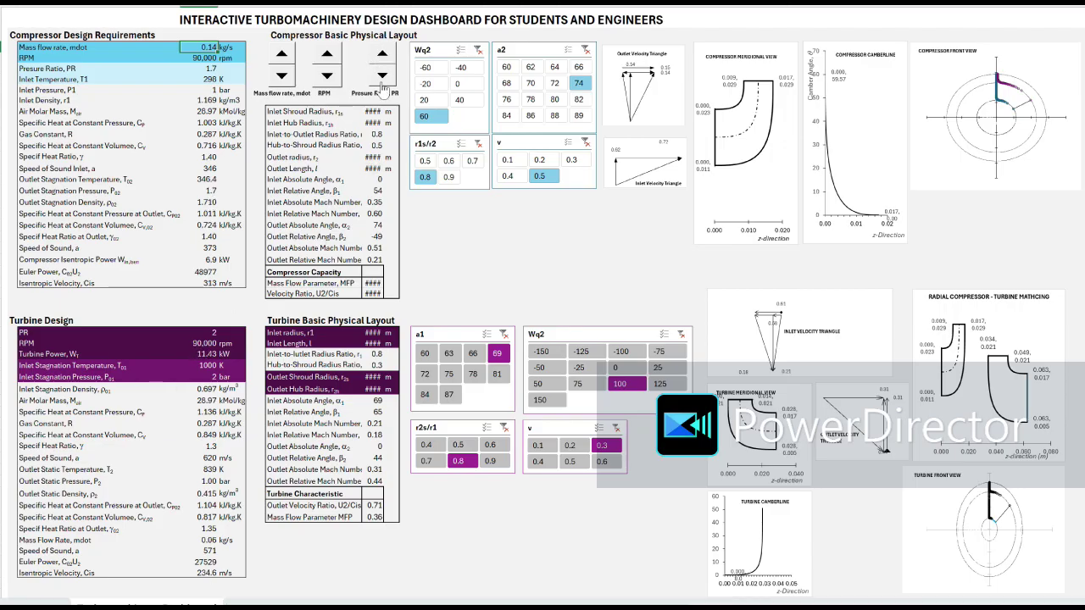
click(383, 76)
click(383, 55)
click(383, 56)
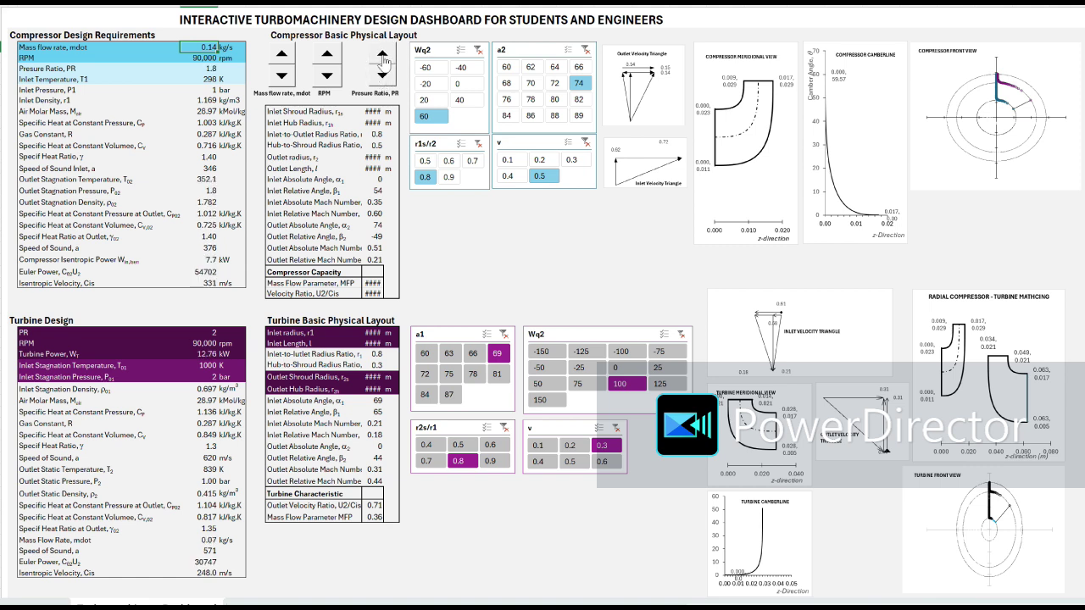
click(384, 54)
click(382, 75)
Raise and lower the mass flow rate back to 0.14 kg/s and increase the RPM to 150,000
click(282, 54)
click(283, 75)
click(327, 54)
click(329, 57)
click(330, 57)
click(328, 76)
click(329, 56)
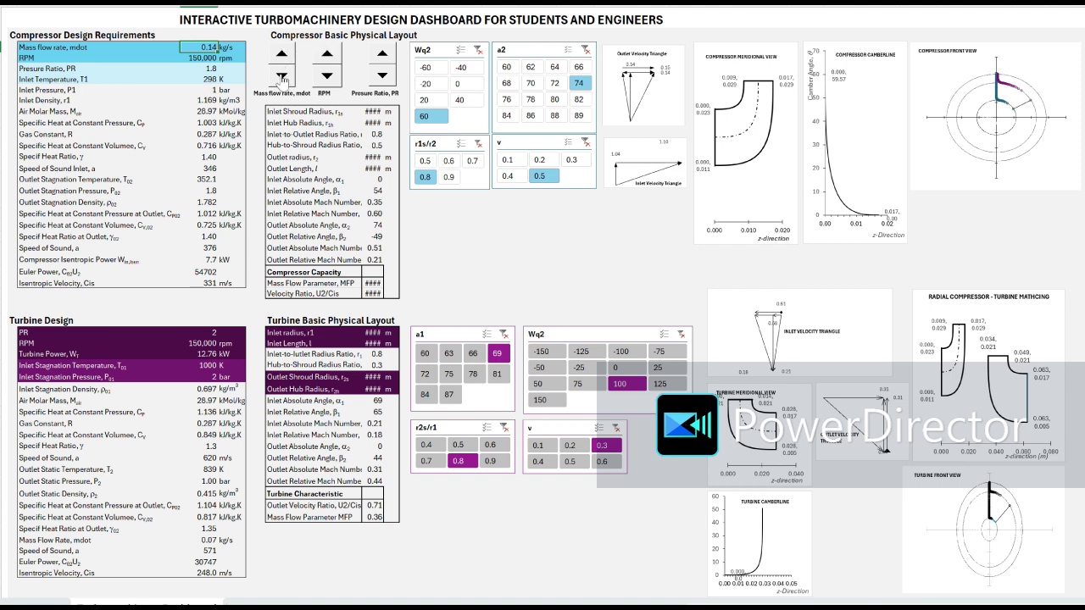
Set the compressor's mass flow rate to 0.1 kg/s and its RPM to 120,000
click(283, 77)
click(283, 76)
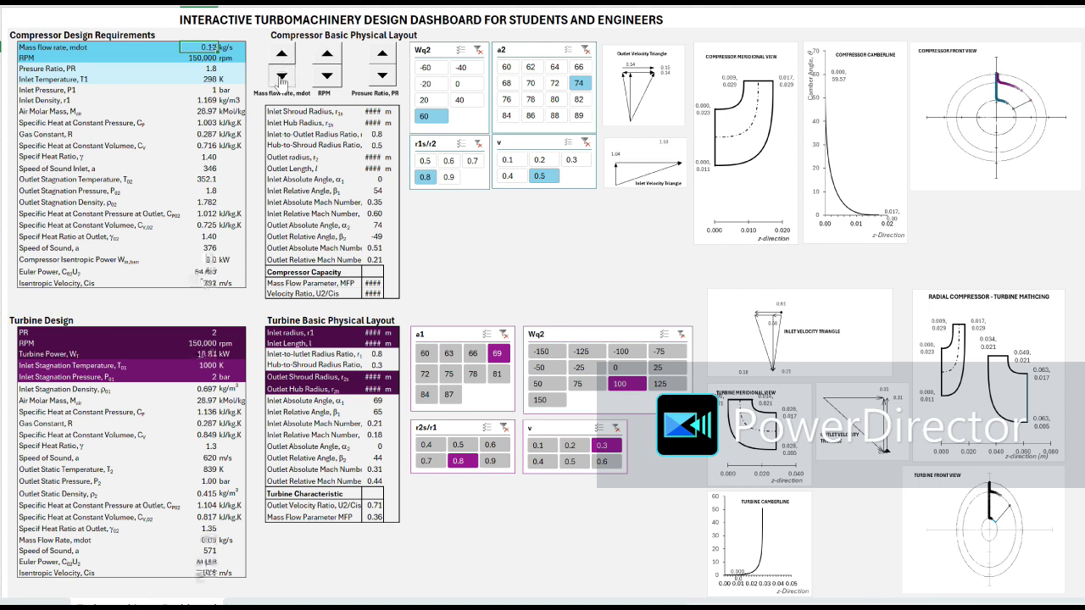
click(321, 59)
click(327, 76)
click(326, 76)
click(326, 77)
click(326, 77)
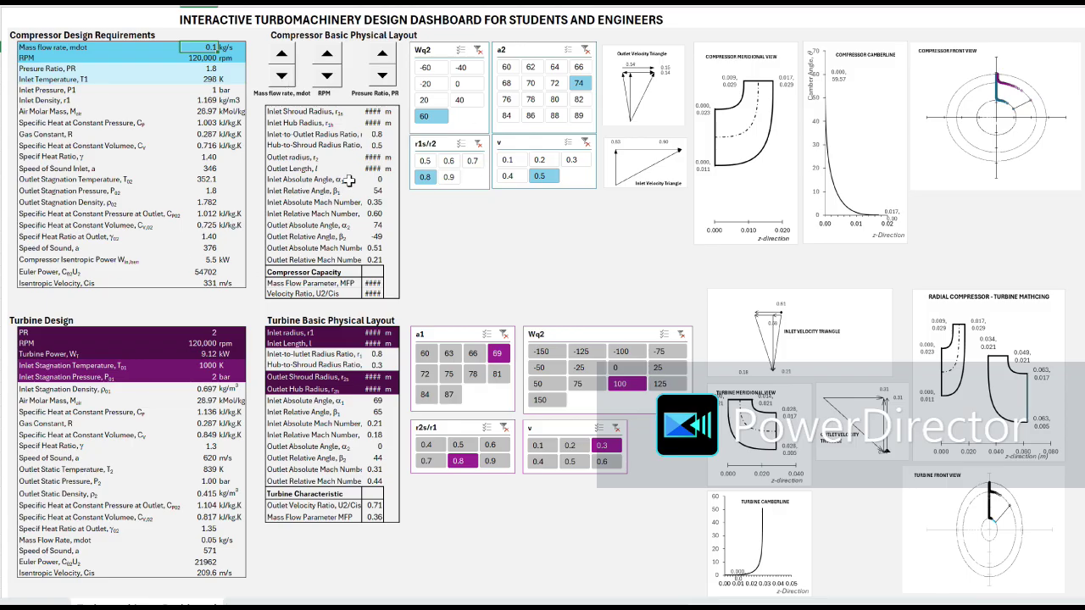
Refresh the compressor layout PivotTable from its Velocity Ratio, U2/Cis row to apply the new design requirements
click(321, 293)
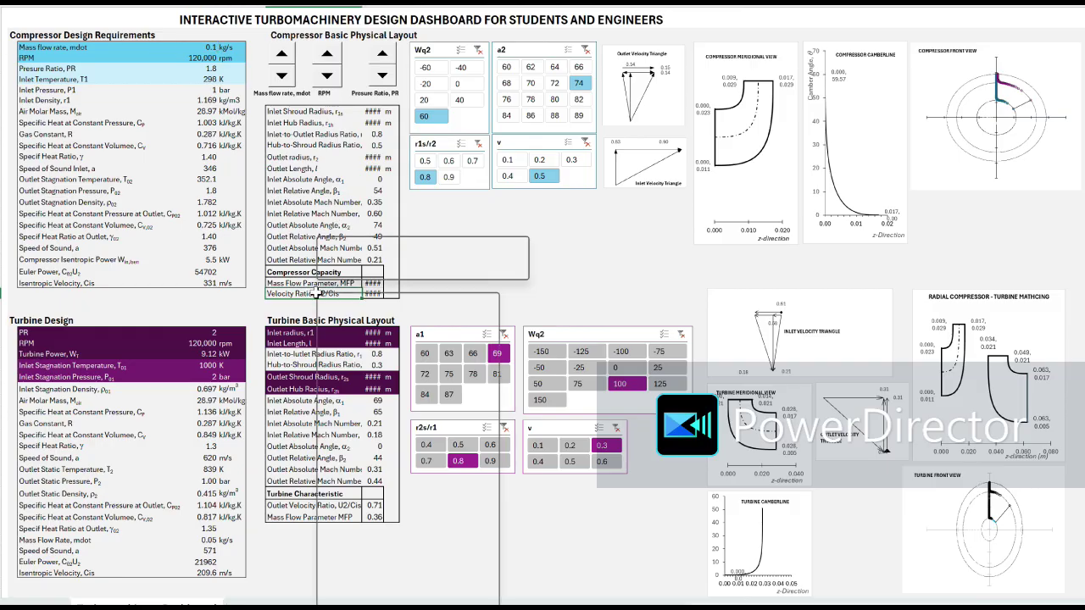
right_click(320, 294)
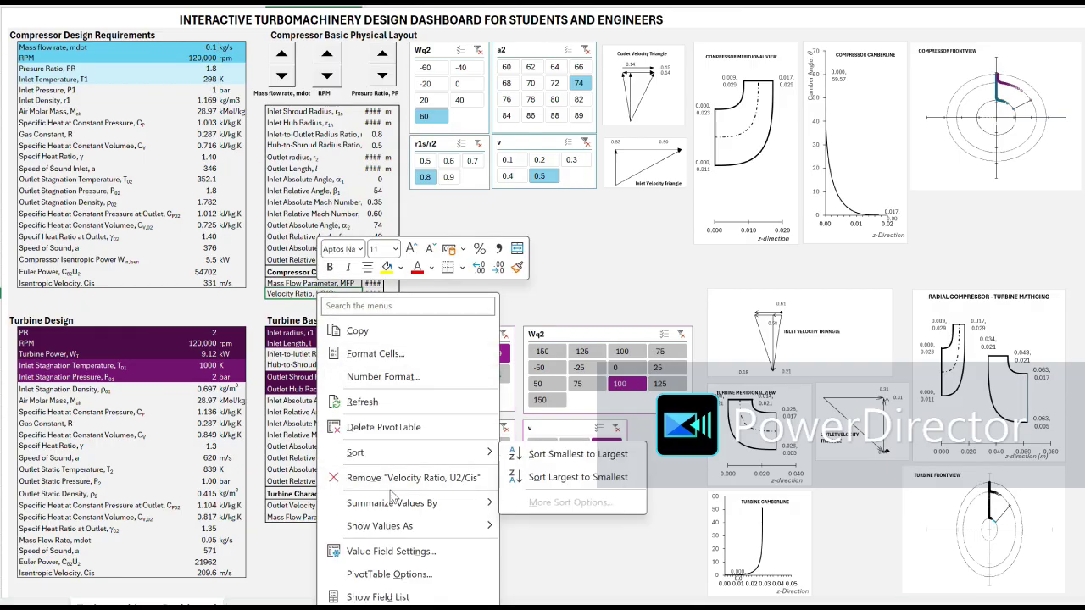
mouse_move(387, 508)
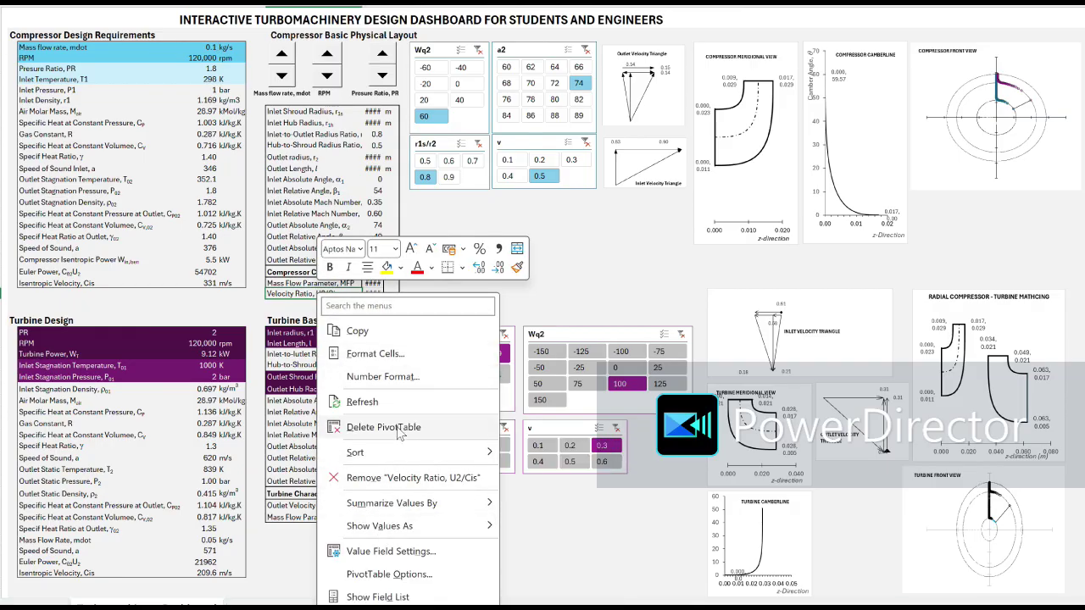
click(377, 407)
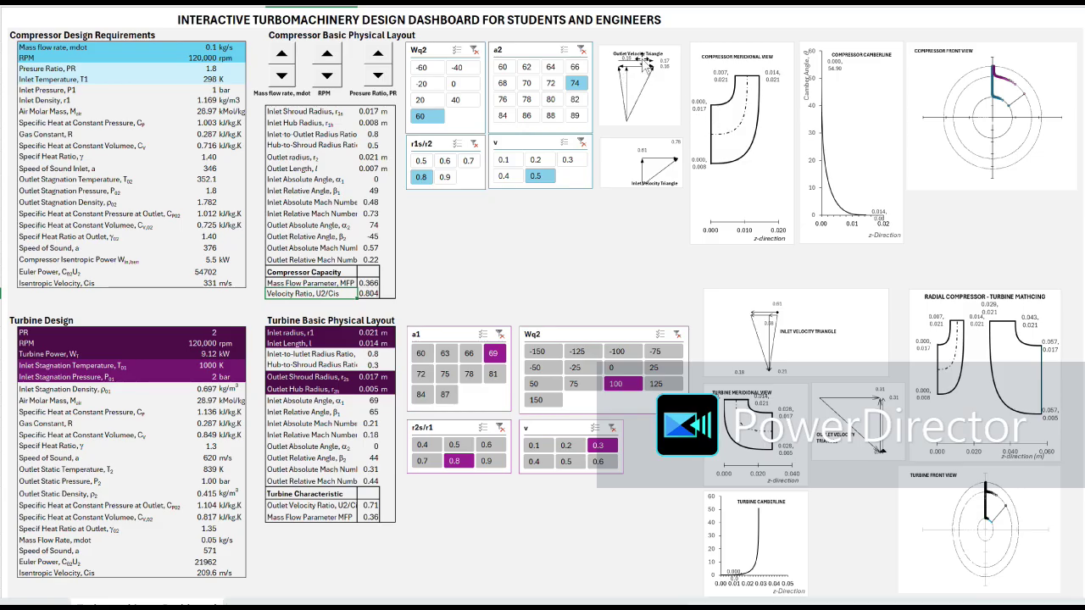
Filter the compressor design to Wq2 0 and try a2 angles of 70 and 72
mouse_move(632, 74)
click(455, 84)
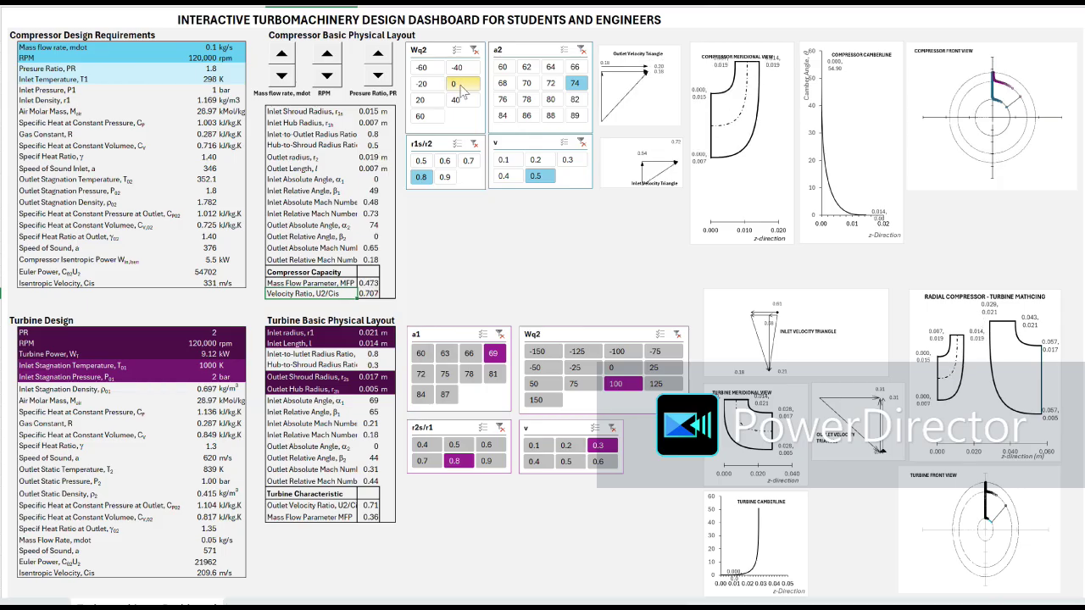
click(527, 83)
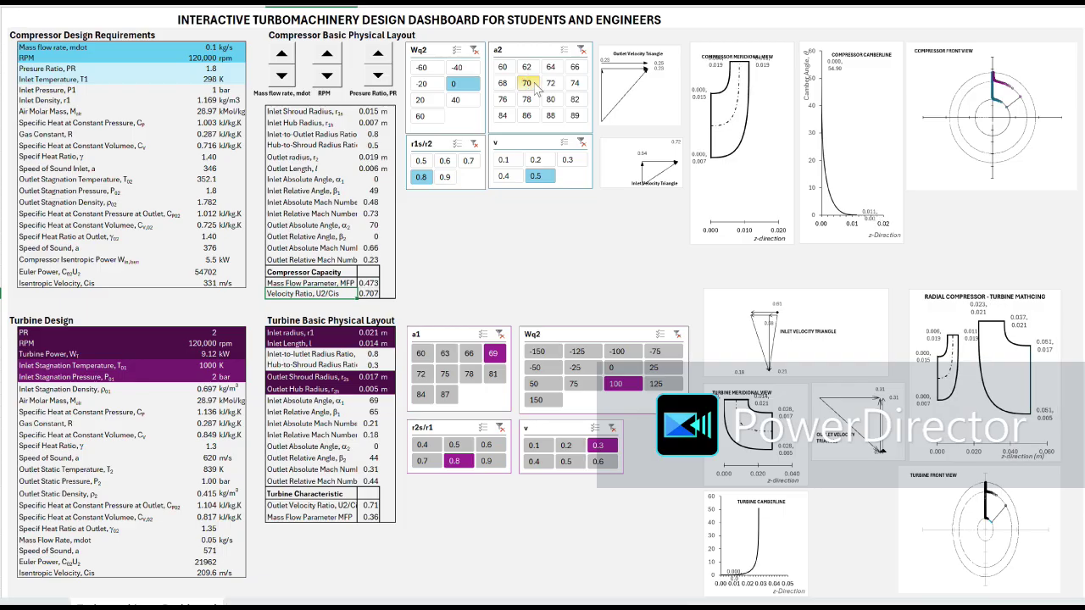
click(550, 83)
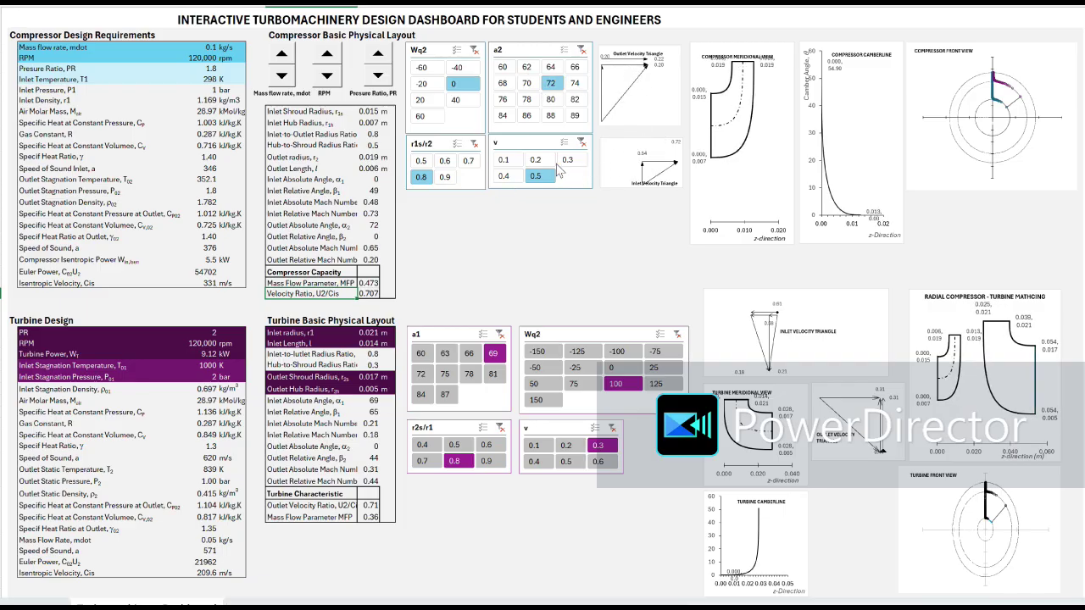
Filter the compressor design to Wq2 -20 and an a2 angle of 60
click(470, 100)
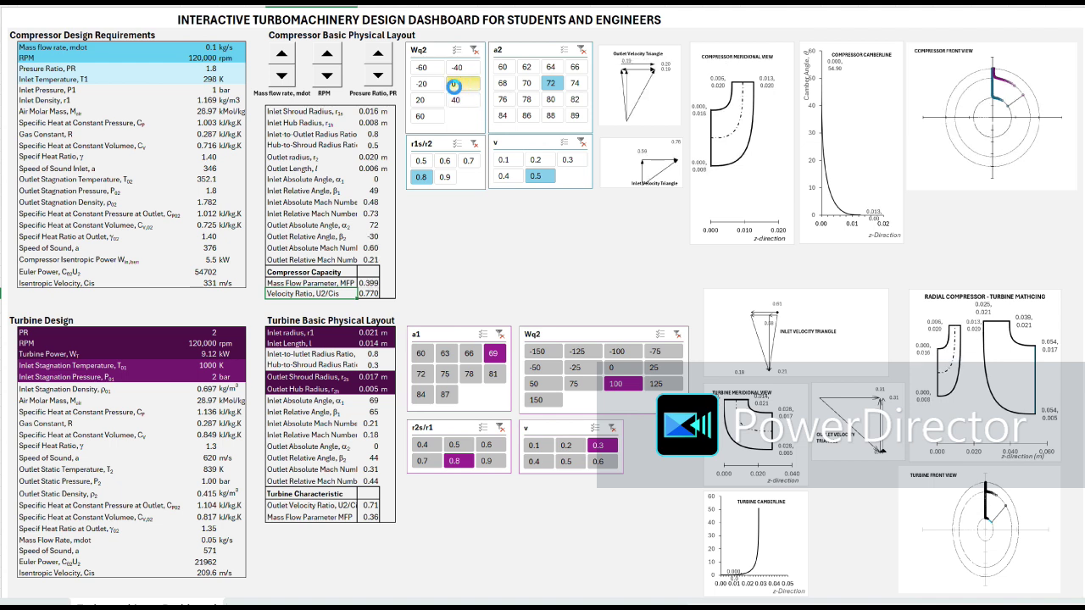
click(433, 84)
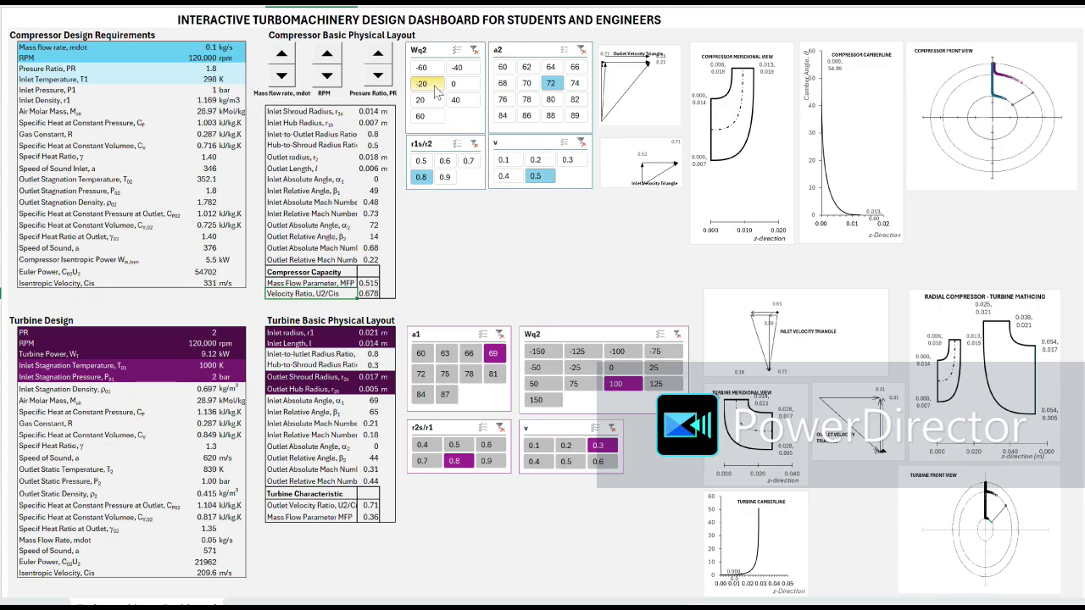
click(527, 82)
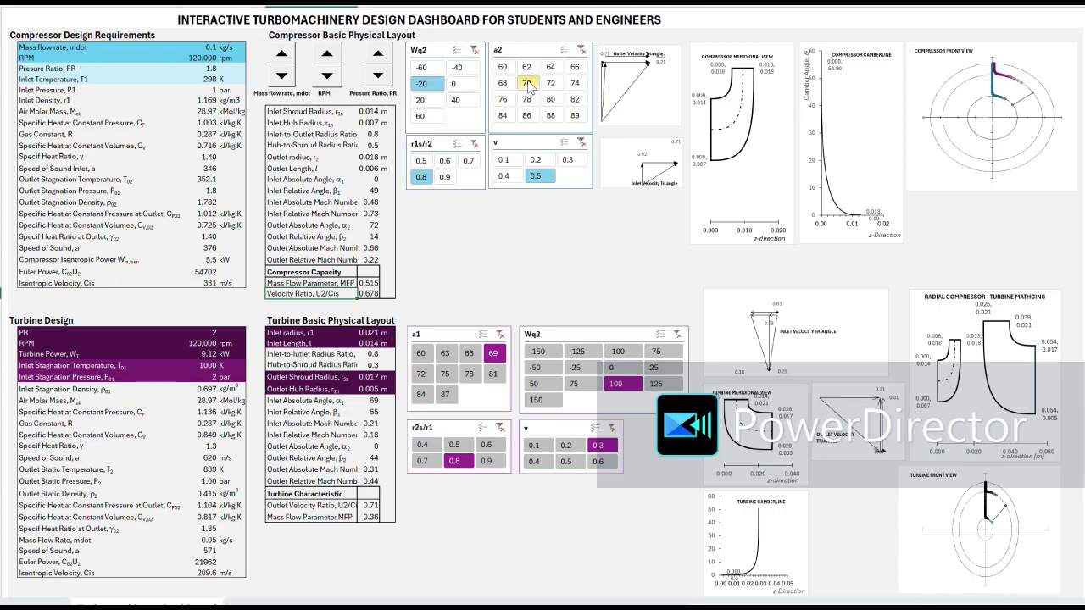
click(550, 82)
click(575, 71)
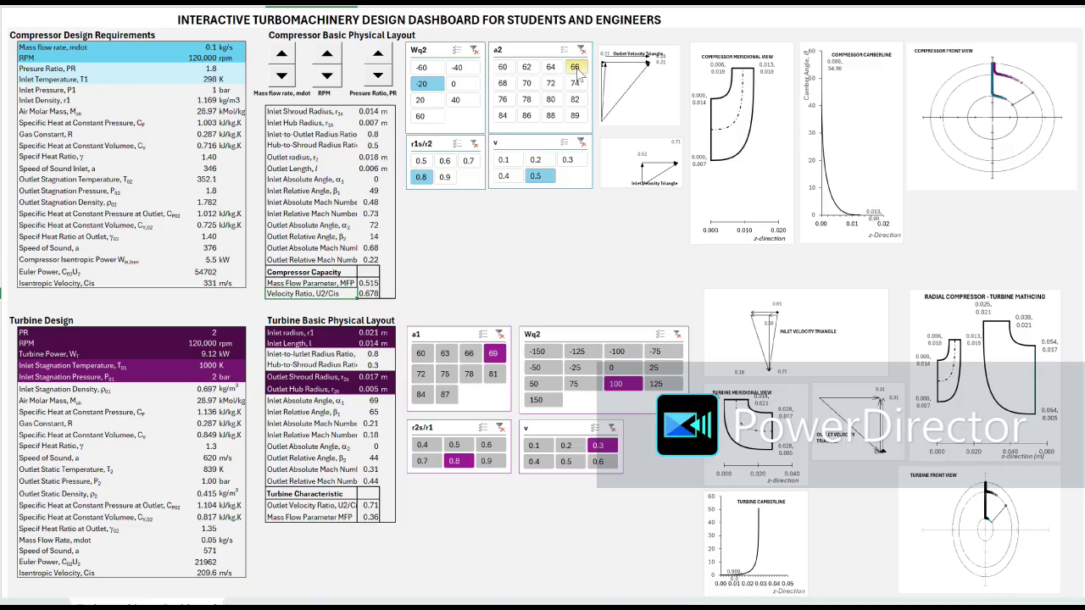
click(502, 67)
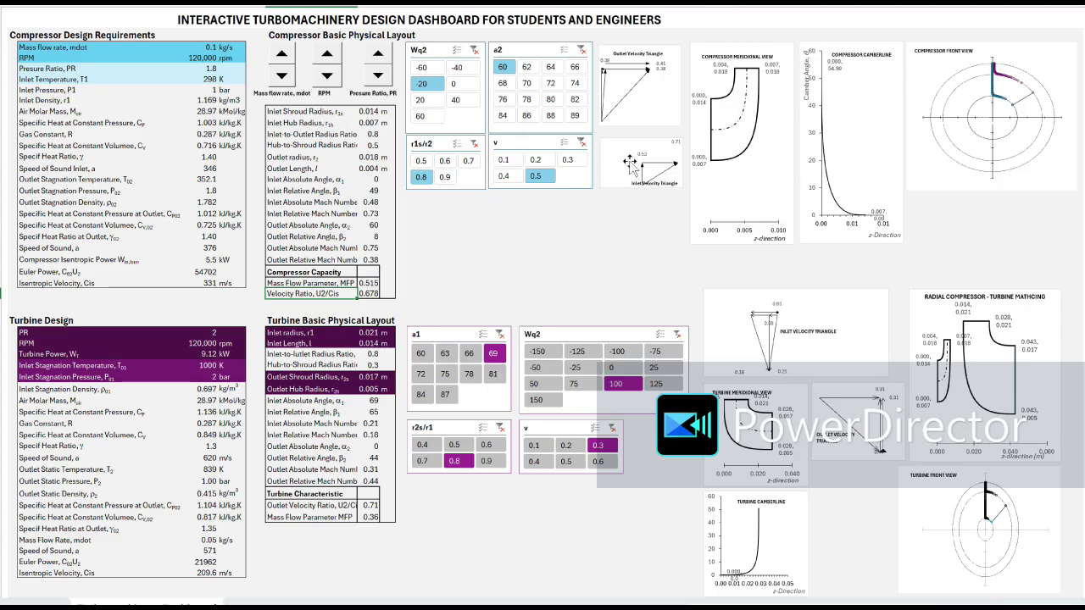
Compare the compressor geometry for r1s/r2 ratios of 0.5, 0.6 and 0.7, returning the filter to 0.8
click(454, 160)
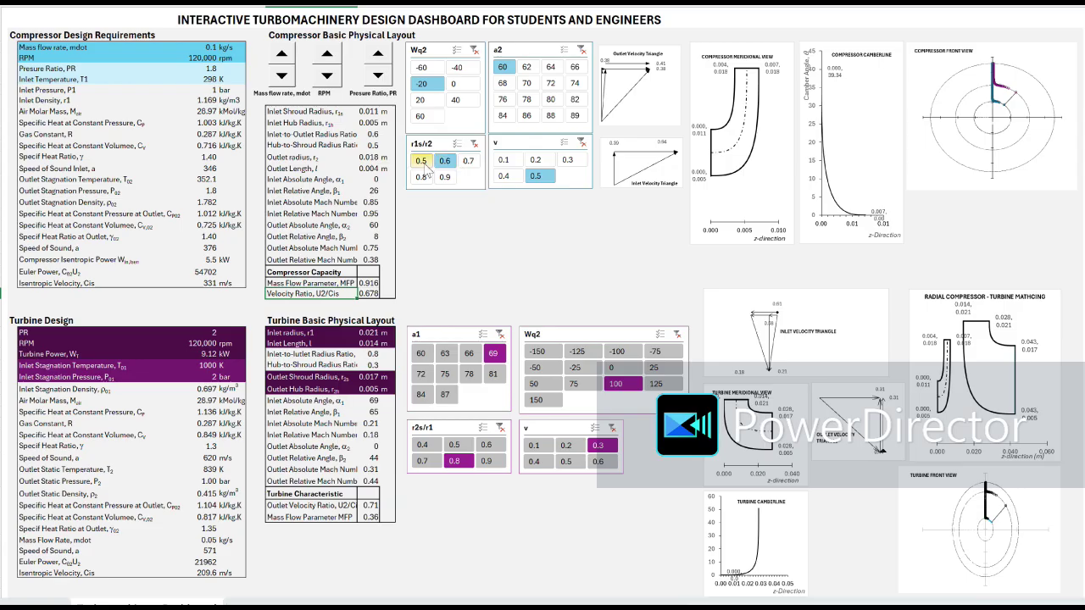
click(421, 161)
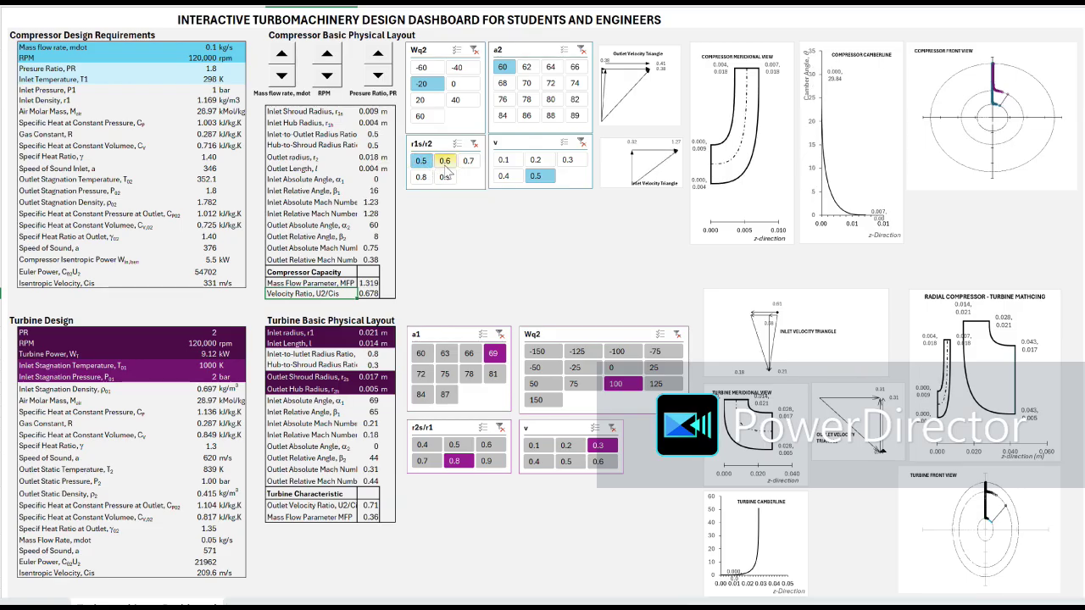
click(444, 161)
click(467, 162)
click(422, 176)
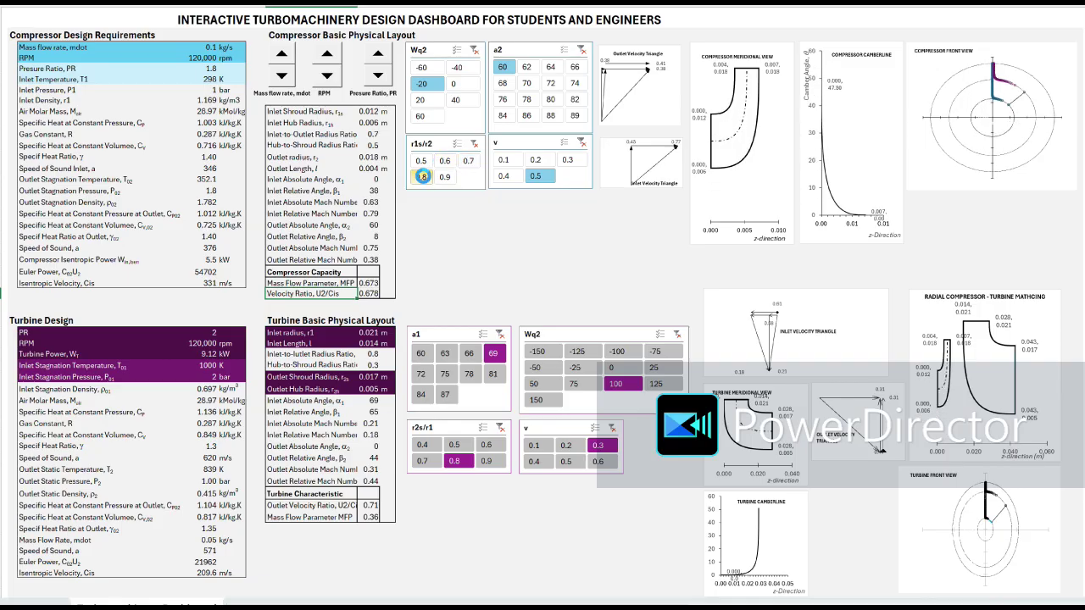
Try an r1s/r2 ratio of 0.9 for the compressor and restore it to 0.8
right_click(443, 181)
key(Escape)
right_click(444, 184)
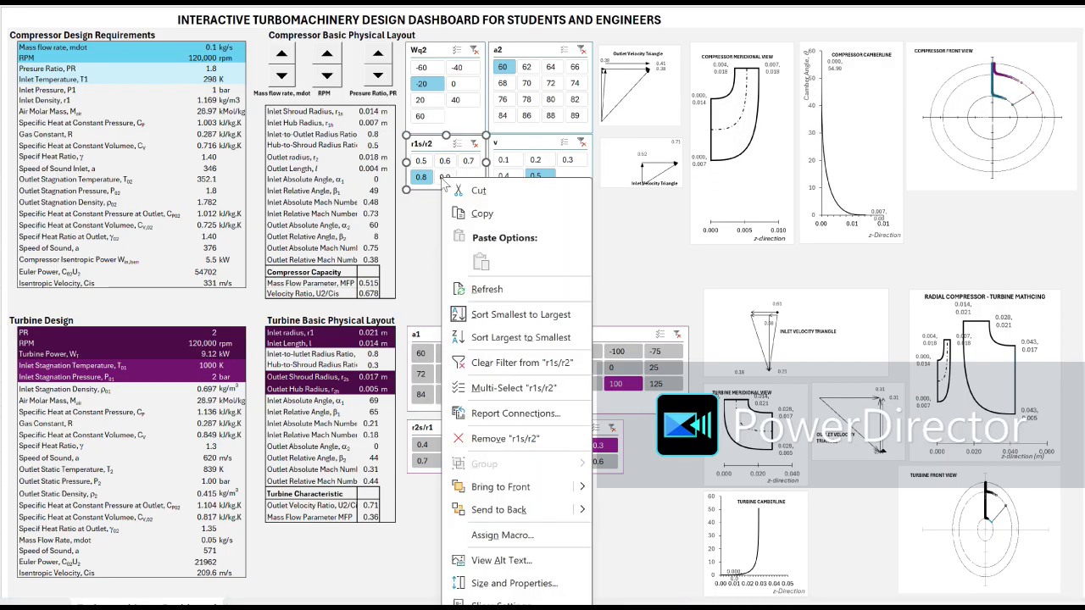
key(Escape)
click(443, 180)
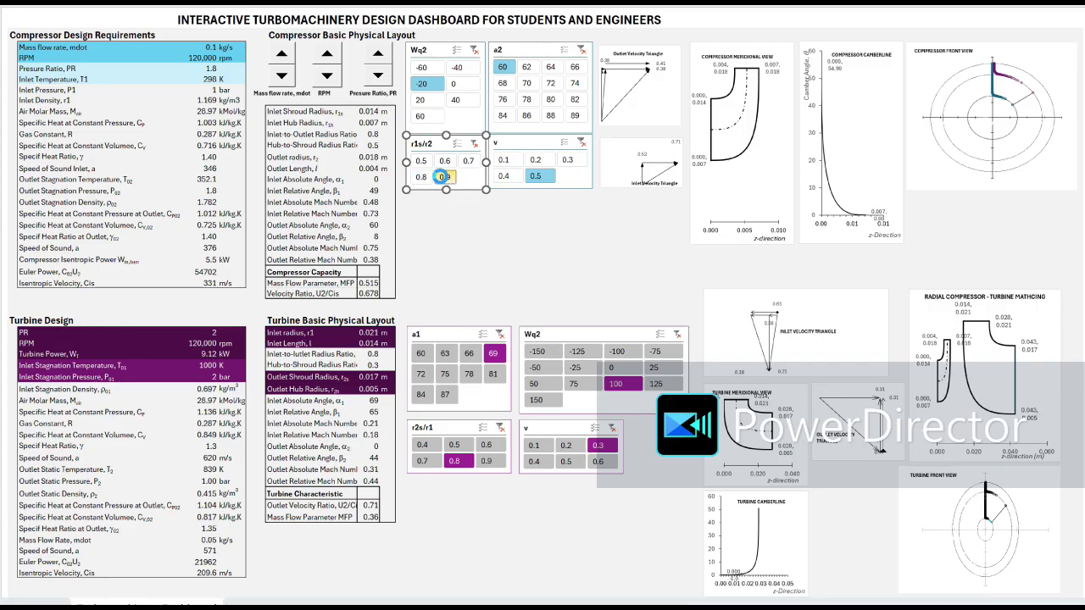
click(421, 176)
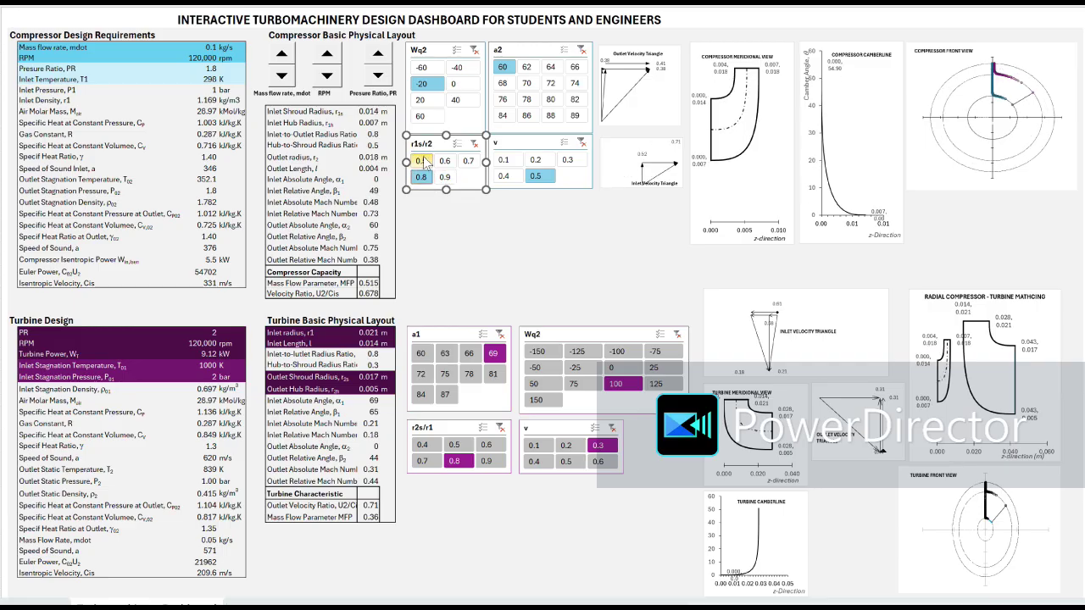
Filter the compressor's r1s/r2 ratio through 0.5 and 0.6 and settle on 0.7
click(422, 162)
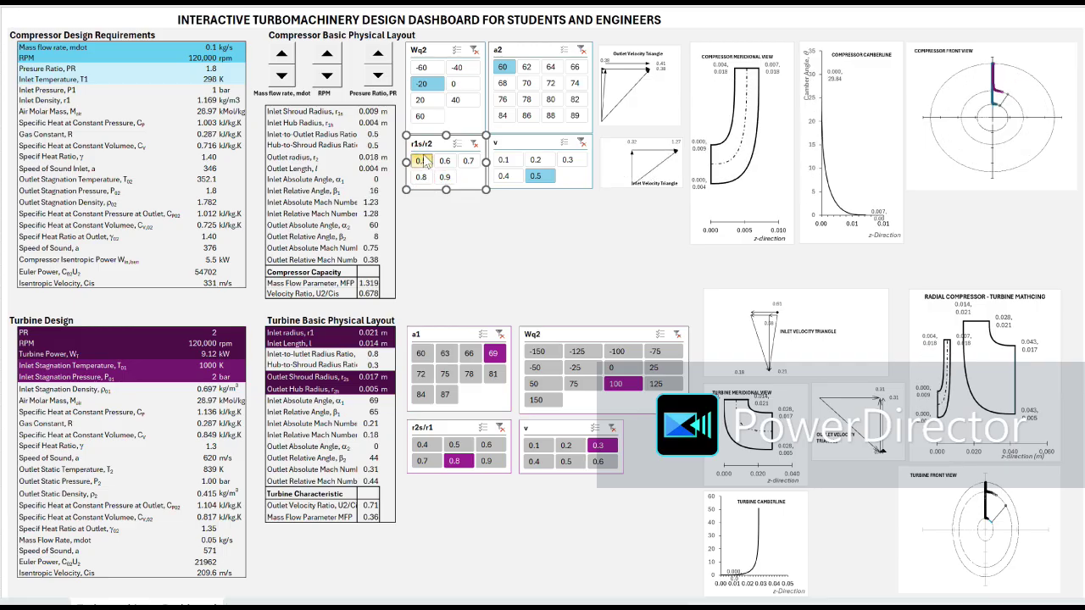
click(445, 161)
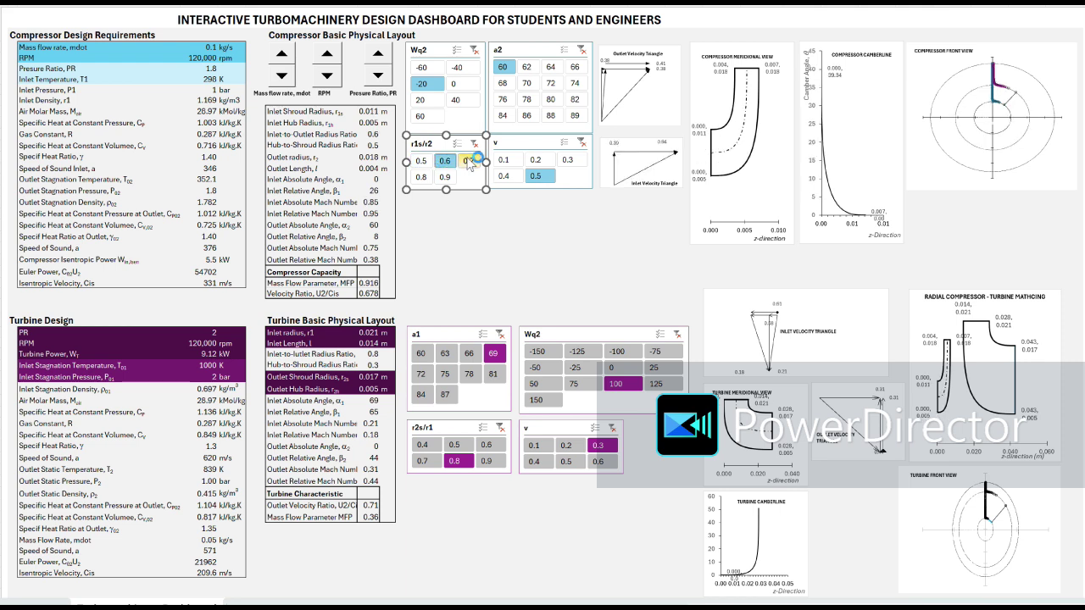
click(468, 161)
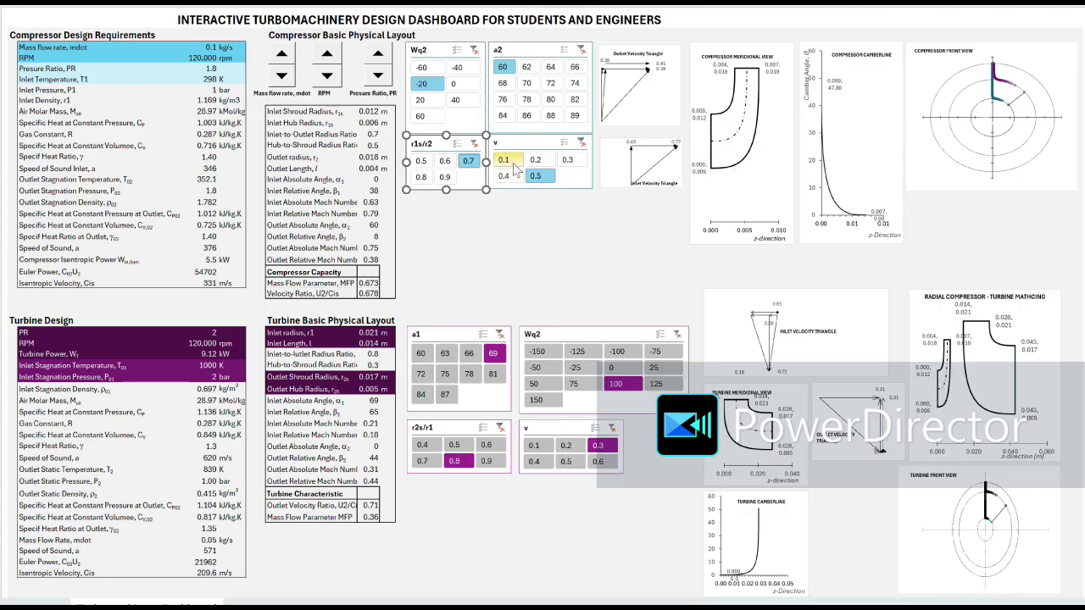
Try compressor hub-to-shroud ratios v of 0.1, 0.2 and 0.3 and restore v to 0.5
click(503, 160)
click(535, 160)
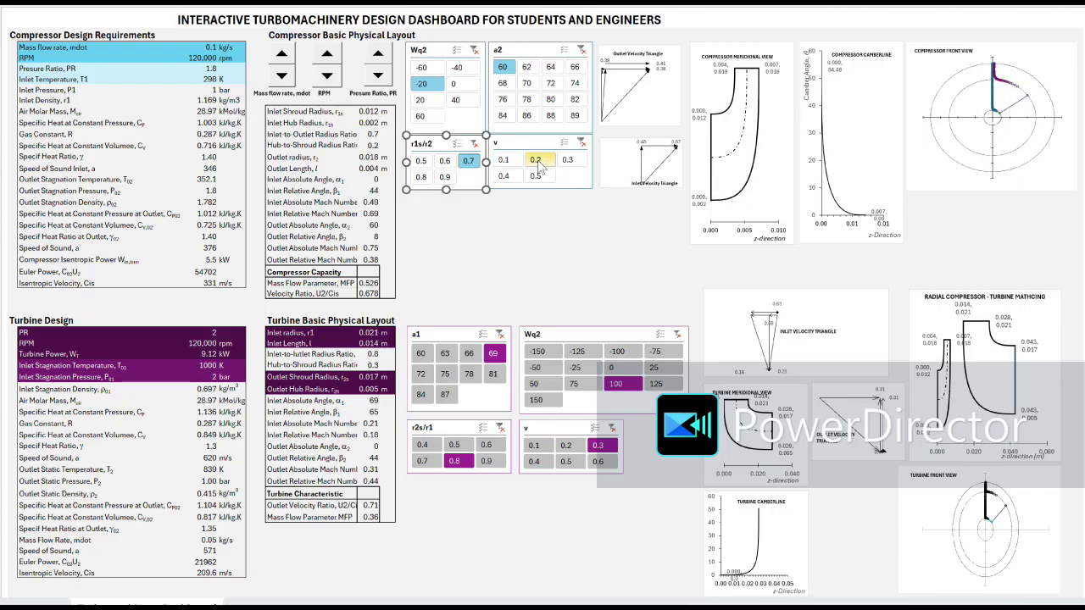
click(567, 161)
click(536, 176)
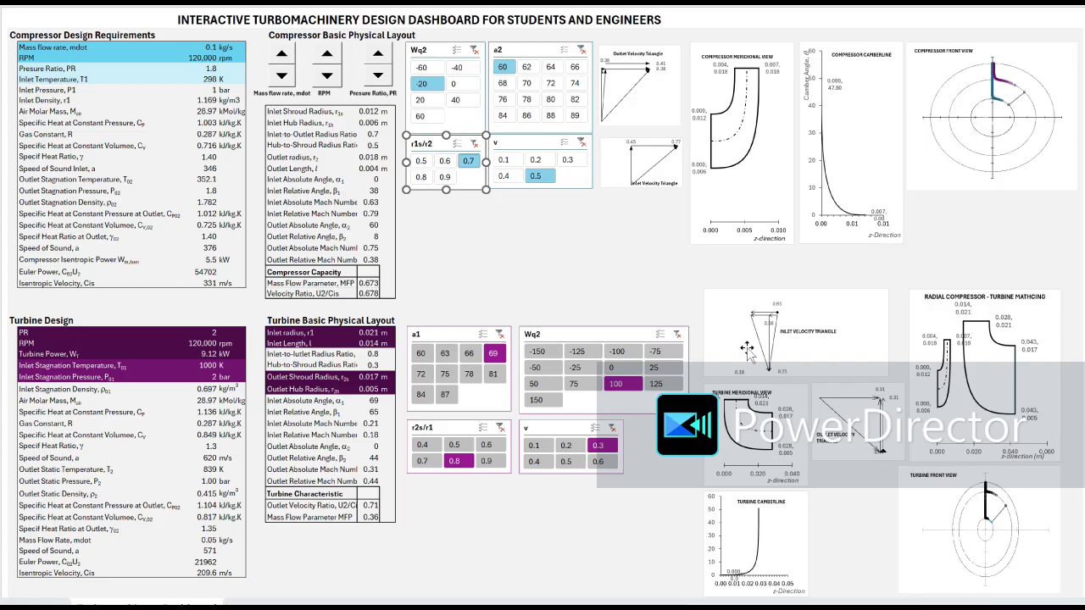
Filter the turbine design to an inlet absolute angle a1 of 60
click(423, 361)
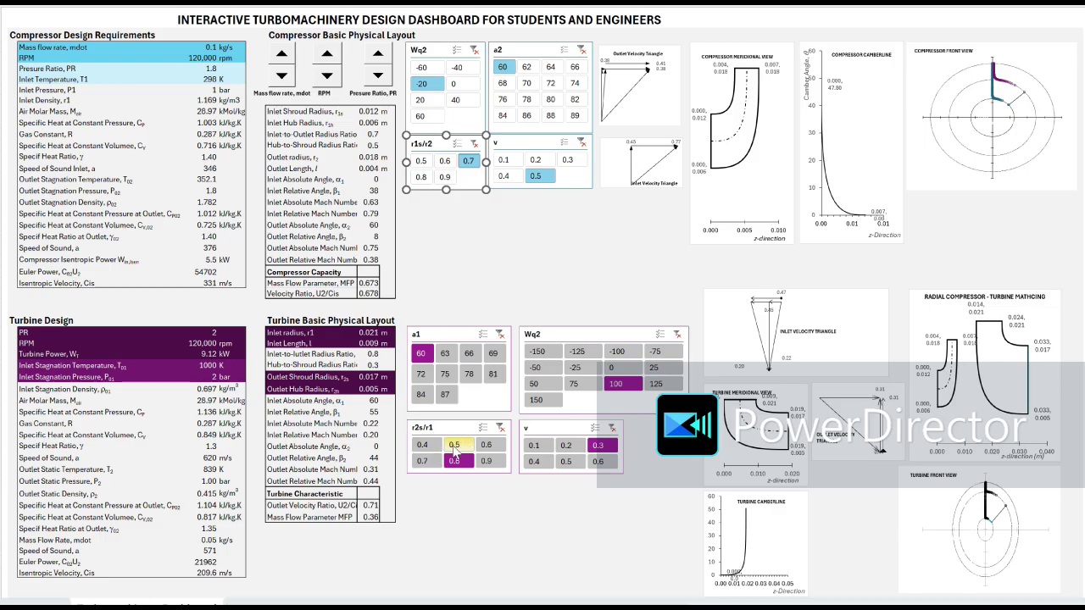
Filter the turbine's hub-to-shroud ratio v through 0.1 and 0.3 and settle on 0.5
click(546, 454)
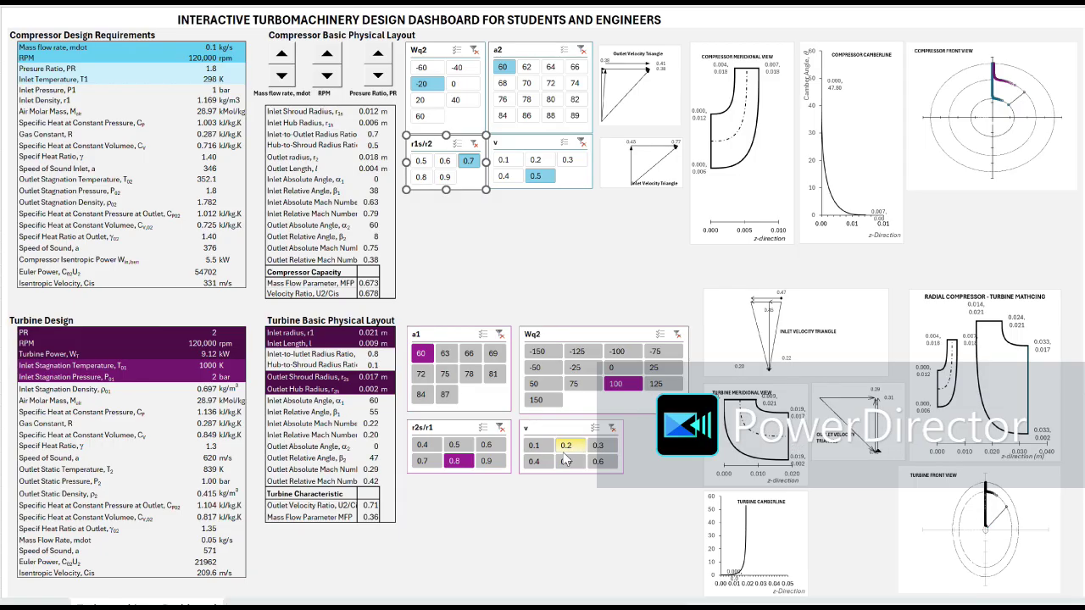
click(598, 446)
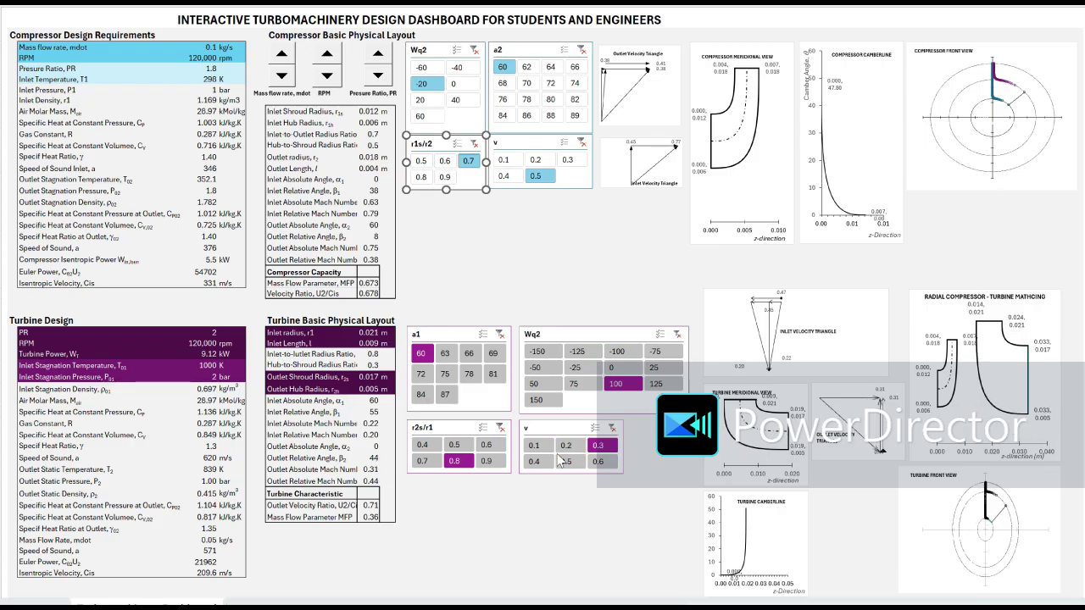
click(566, 462)
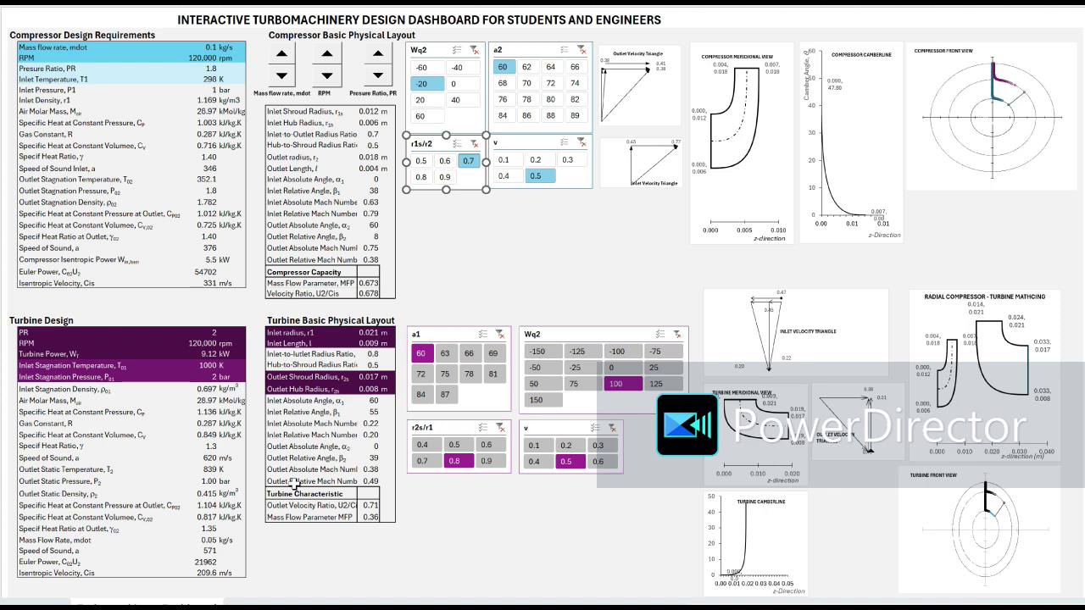
click(334, 285)
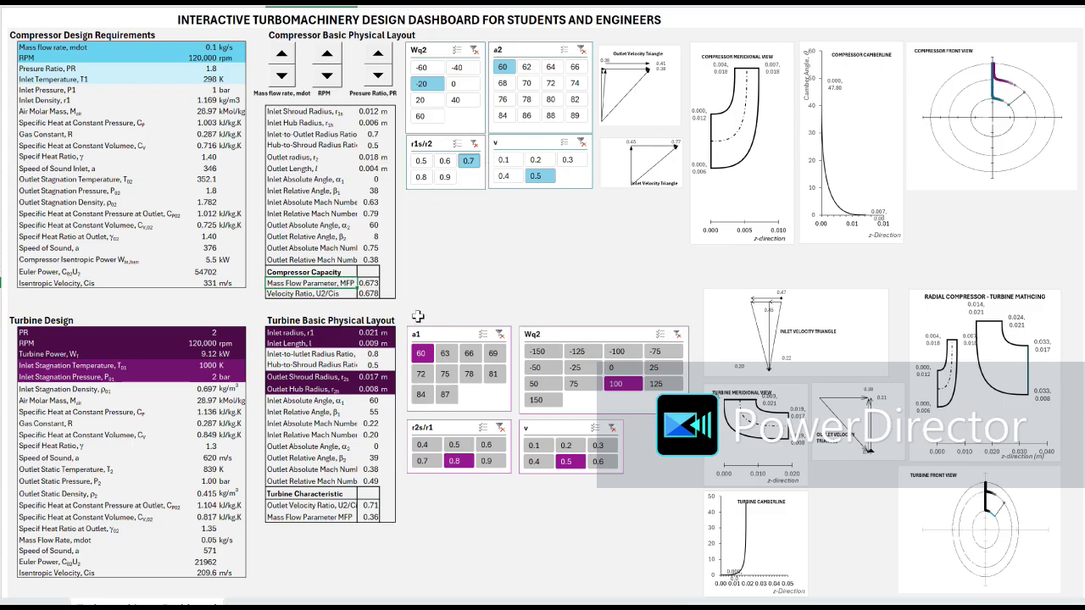
Try a turbine r2s/r1 ratio of 0.4 and settle on 0.5
click(423, 445)
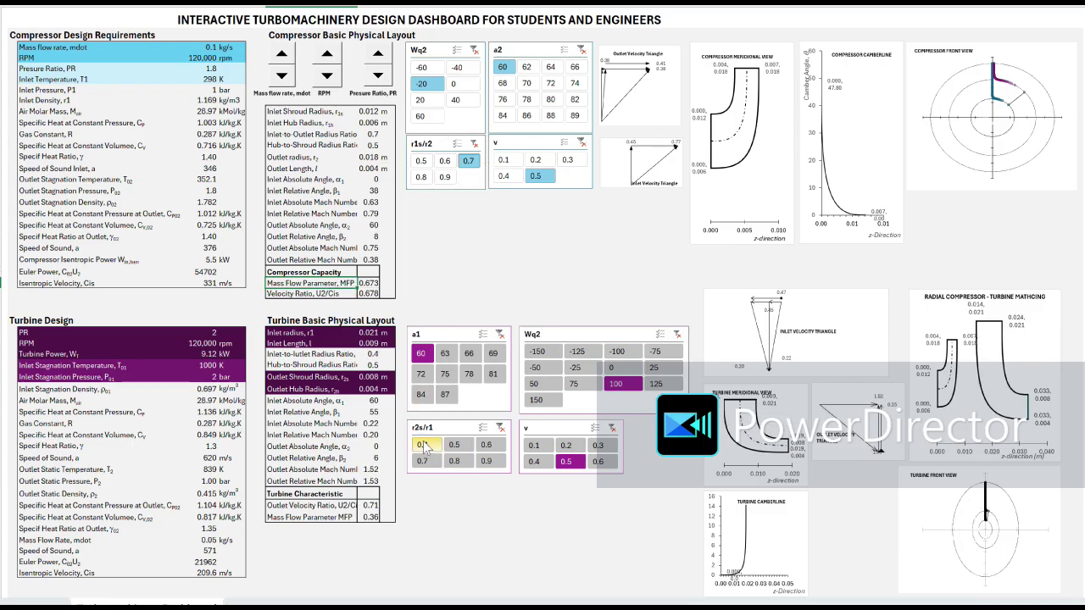
click(453, 445)
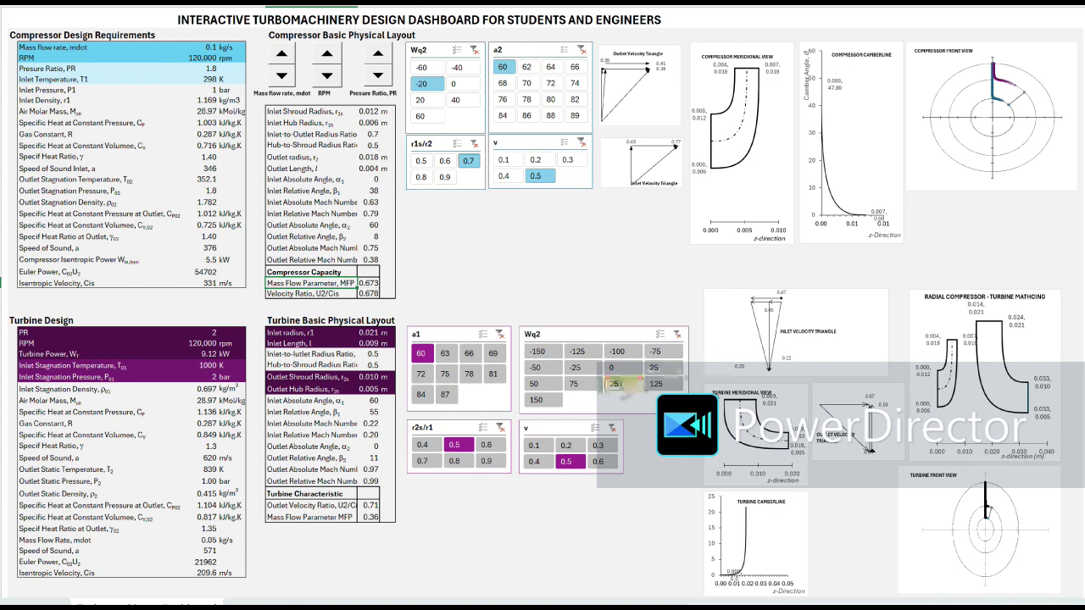
Filter the turbine's Wq2 to 0, try -25, and return it to 0
click(612, 367)
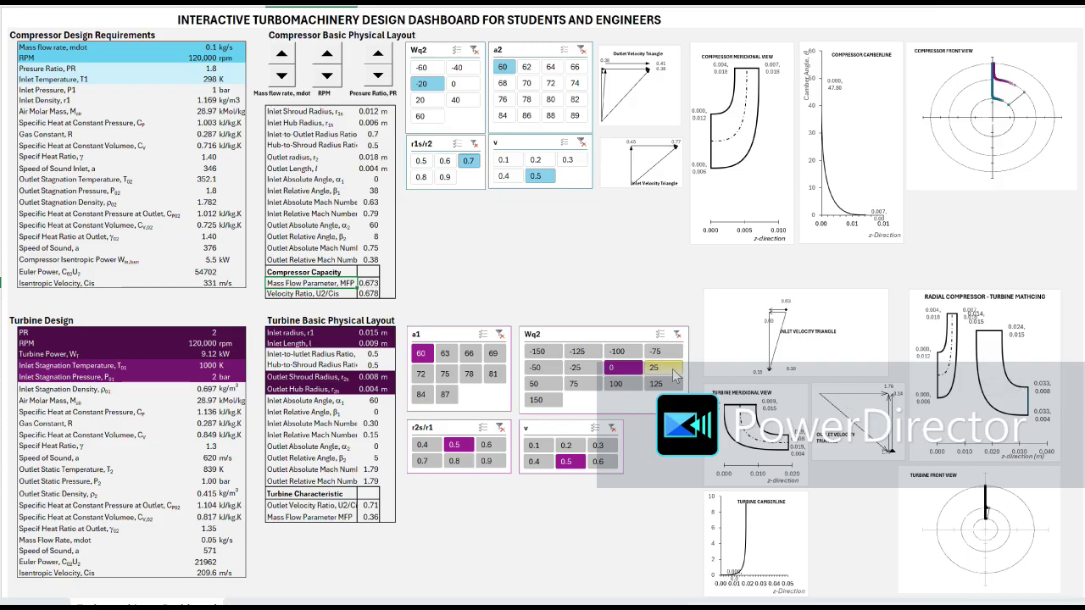
click(595, 373)
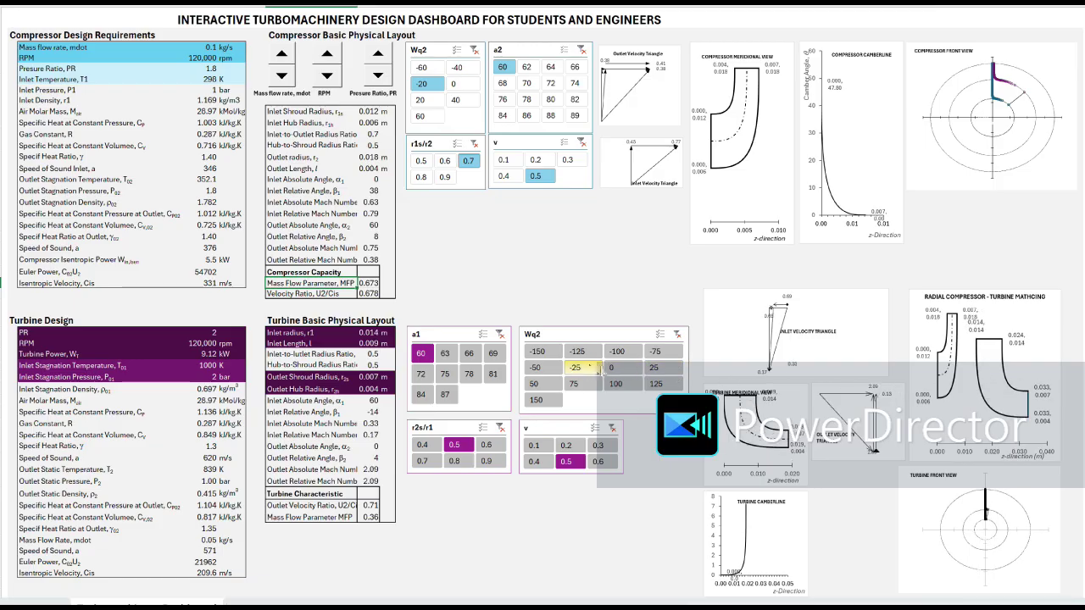
click(612, 369)
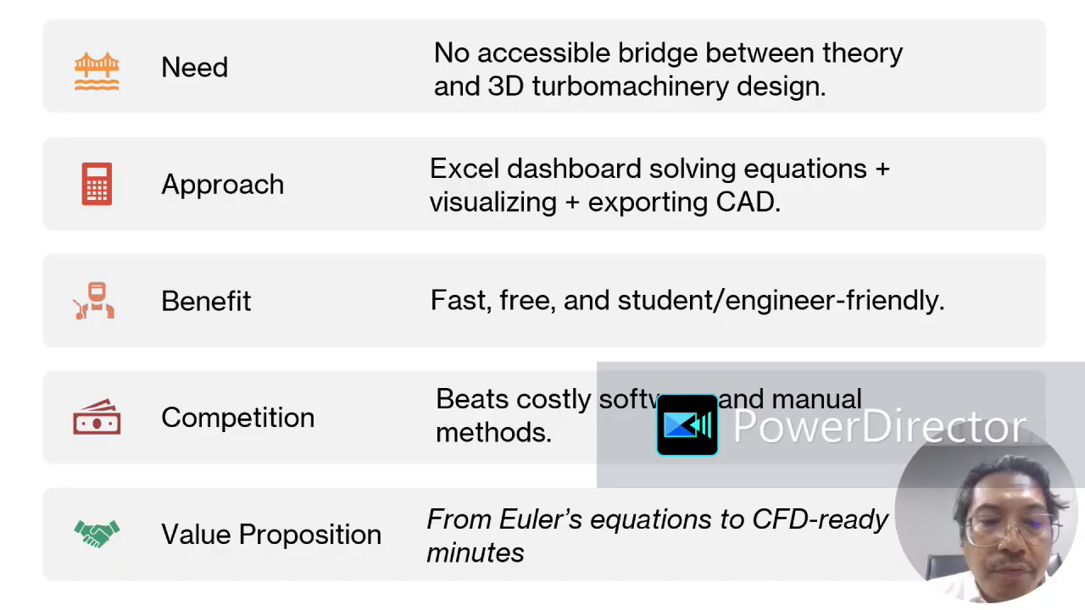
key(Right)
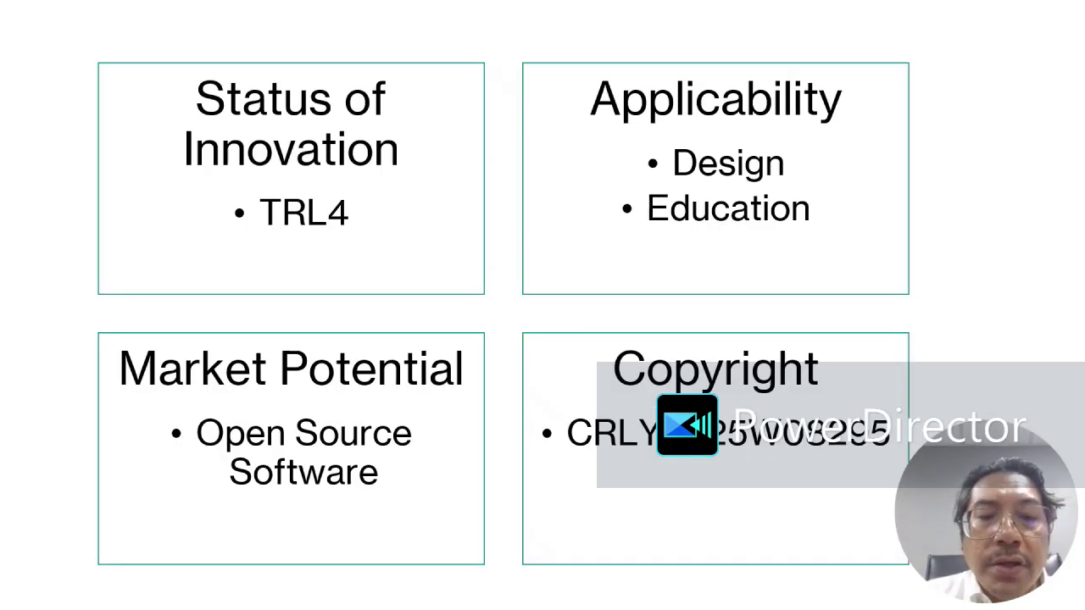